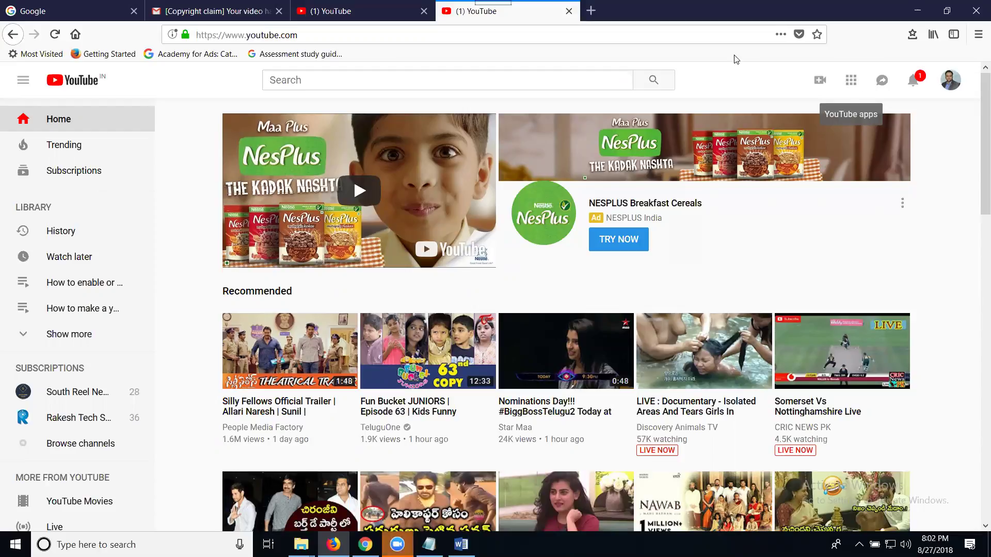
Step: Switch to the Gmail tab holding the YouTube copyright claim email
{"action": "left_click", "coordinate": [221, 15]}
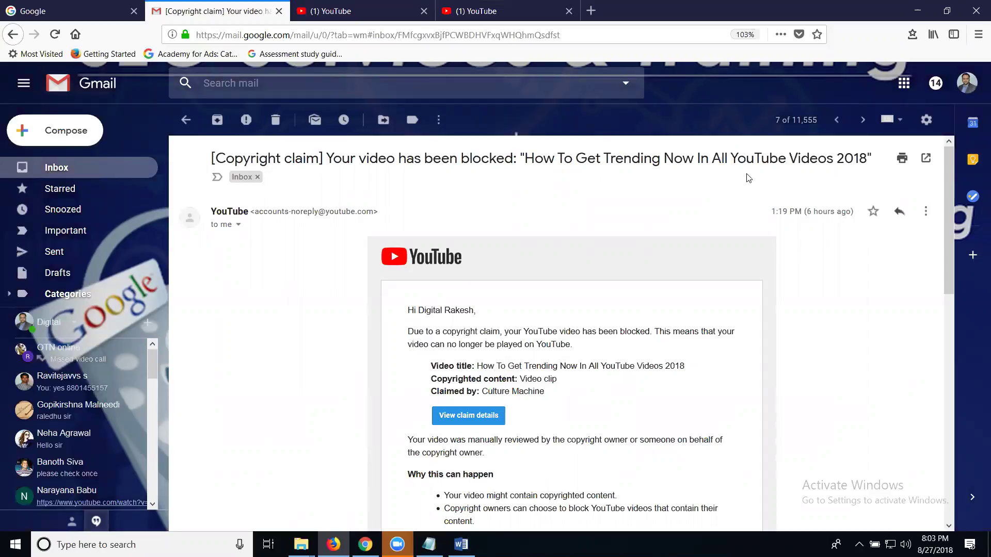
Step: Read down the blocked-video claim email and highlight the claimant's name
{"action": "scroll", "coordinate": [747, 255], "scroll_direction": "down", "scroll_amount": 3}
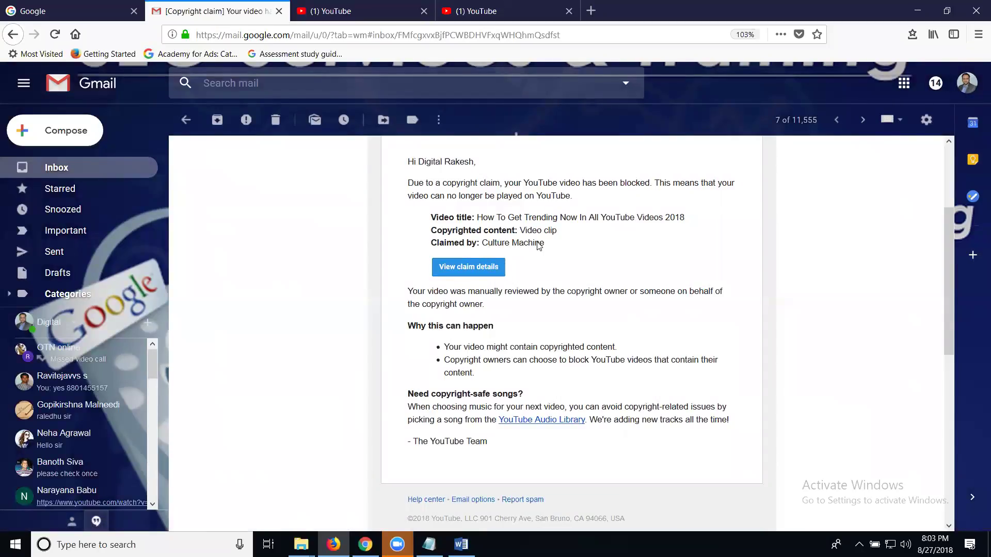
{"action": "left_click_drag", "start_coordinate": [479, 243], "coordinate": [538, 243]}
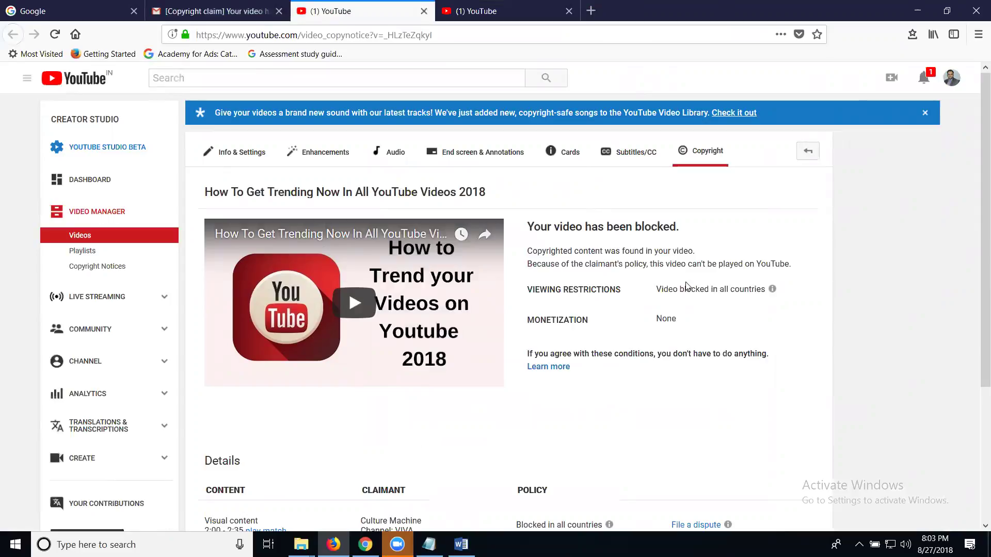
Step: Scroll to the Details section of the claim's Copyright tab
{"action": "scroll", "coordinate": [699, 304], "scroll_direction": "down", "scroll_amount": 3}
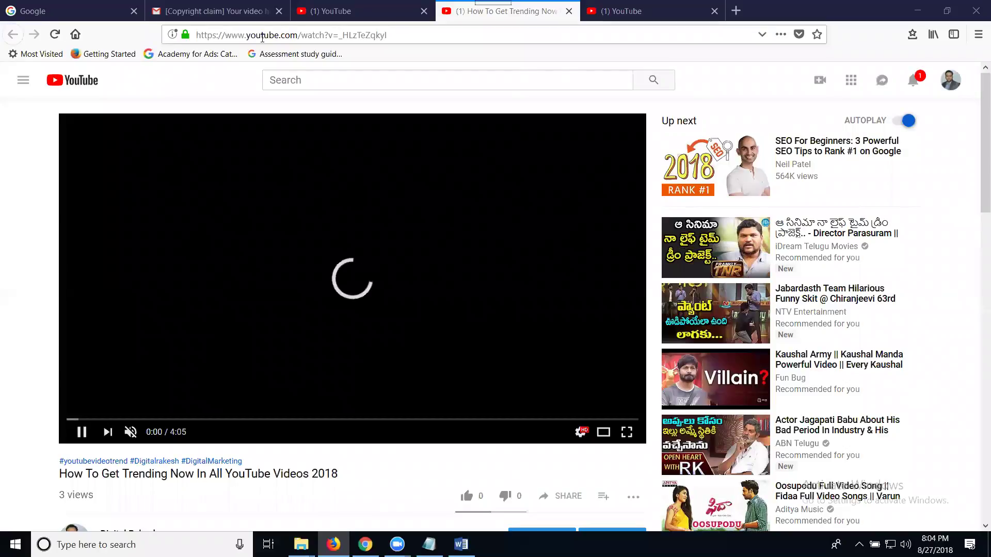
Step: Search Google for the blocked video's web address
{"action": "left_click", "coordinate": [262, 37]}
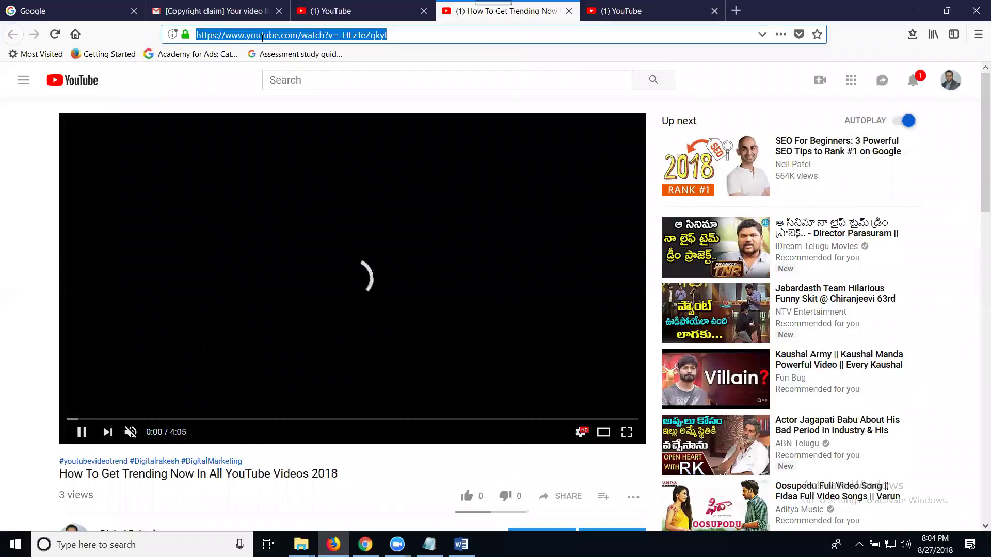
{"action": "left_click", "coordinate": [79, 17]}
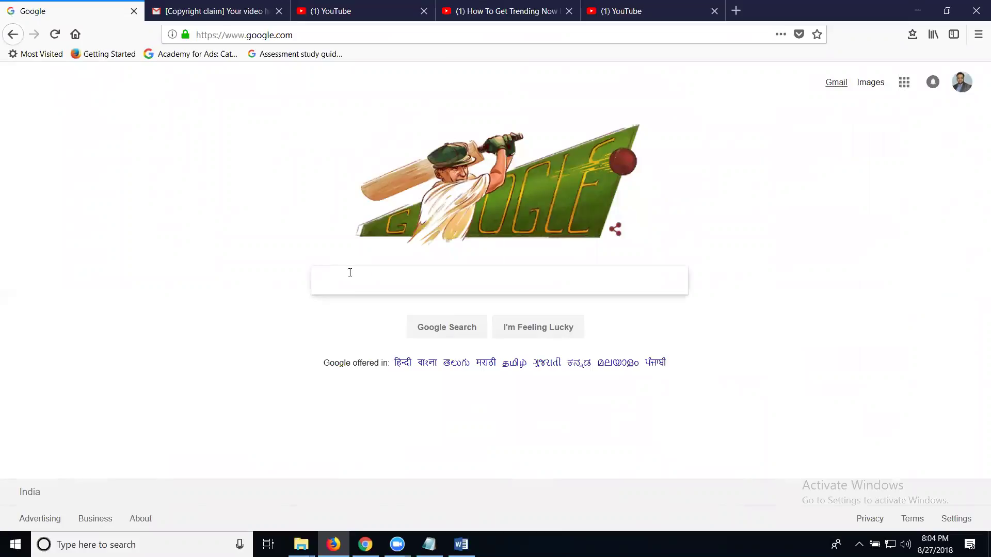
{"action": "type", "text": "https://www.youtube.com/watch?v=_HLzTeZqkyI"}
{"action": "key", "text": "Return"}
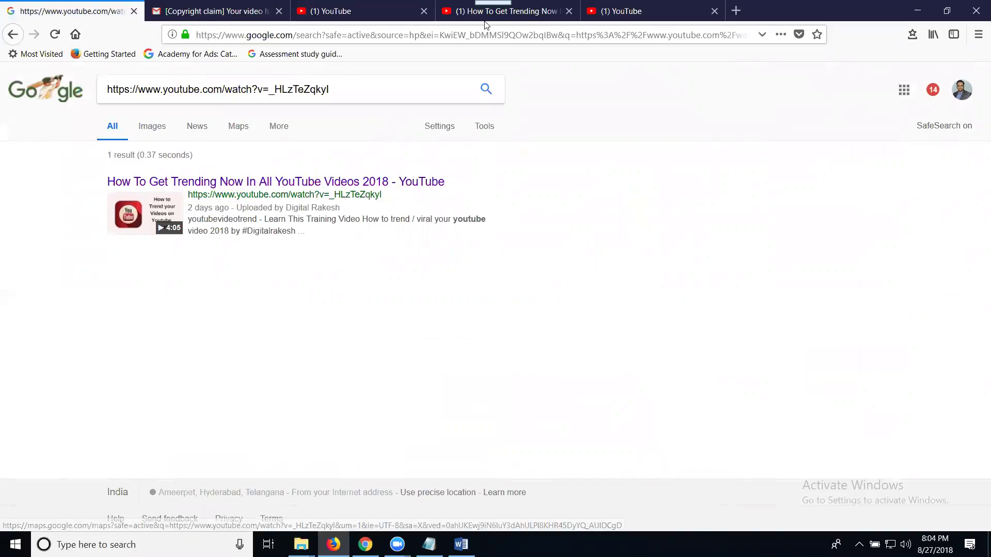
Step: Close the video's watch page, returning to the copyright notice page
{"action": "left_click", "coordinate": [516, 11]}
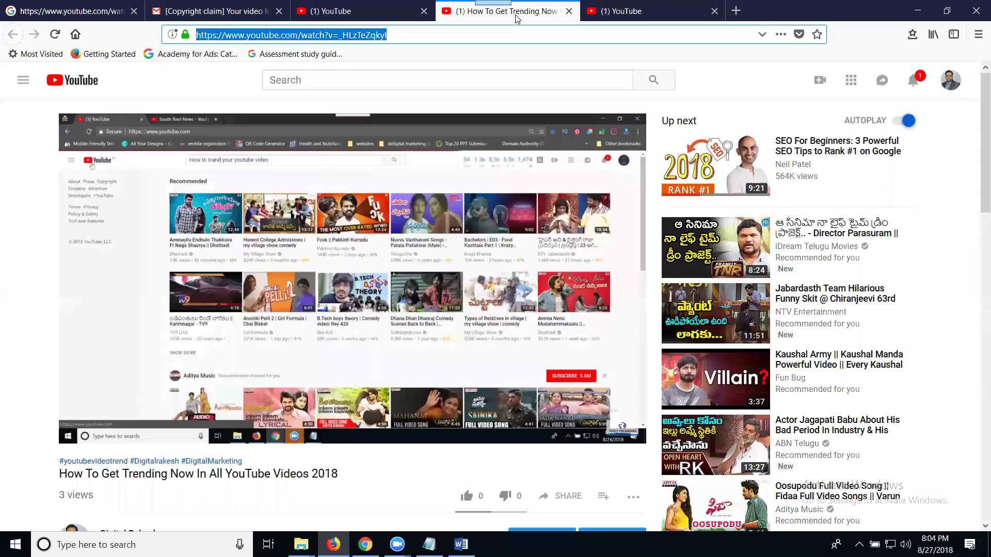
{"action": "key", "text": "ctrl+w"}
{"action": "key", "text": "ctrl+Page_Up"}
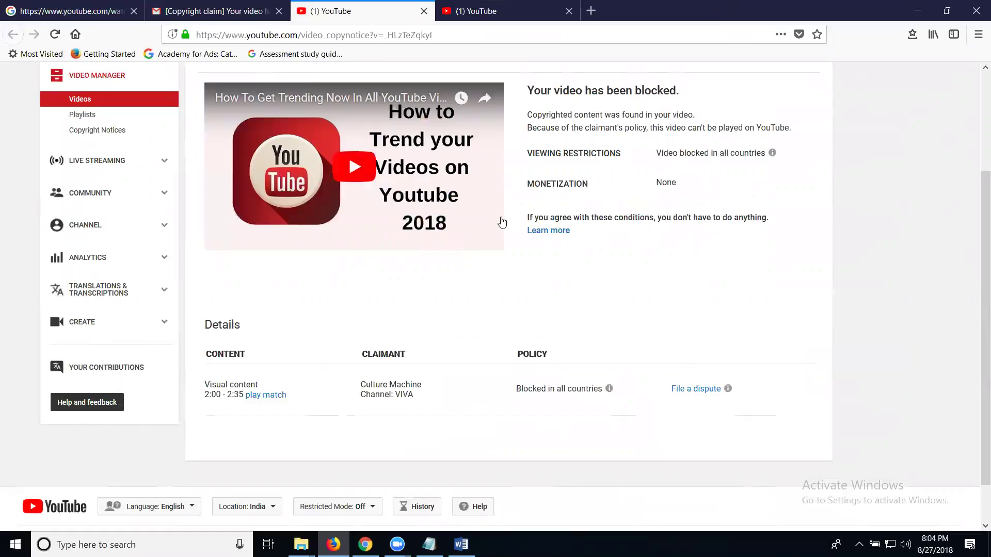
Step: Select the blocked video's full title on the claim details page for copying
{"action": "scroll", "coordinate": [392, 268], "scroll_direction": "down", "scroll_amount": 1}
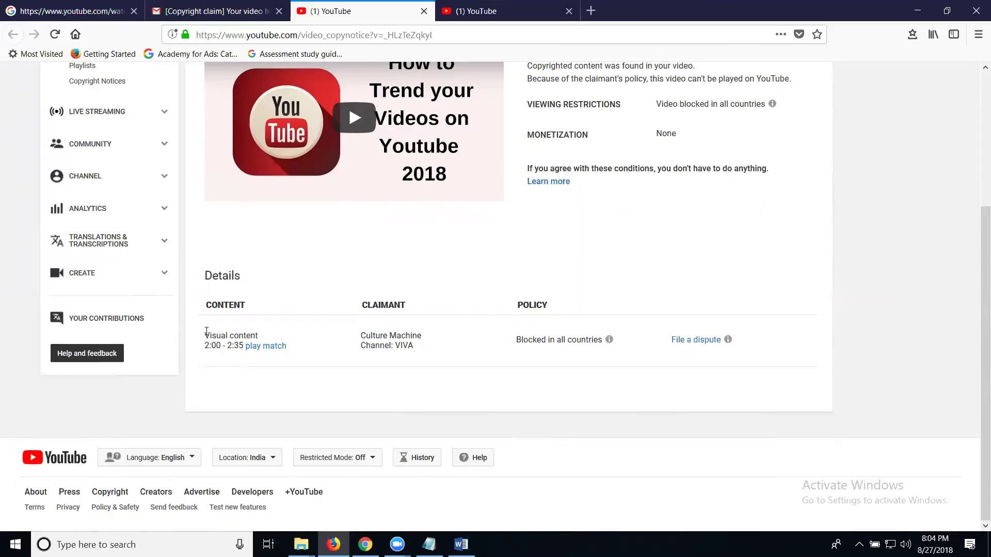
{"action": "left_click_drag", "start_coordinate": [206, 336], "coordinate": [256, 335]}
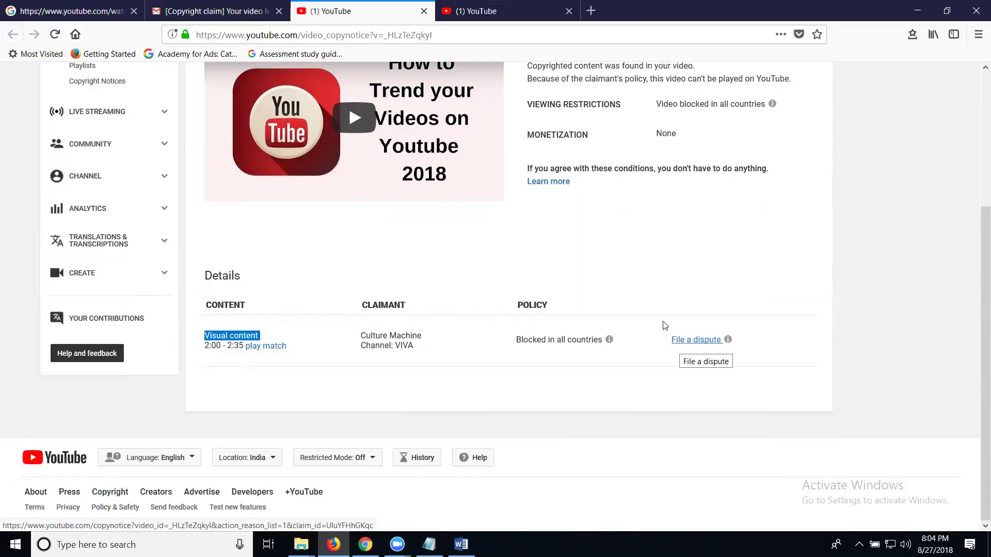
{"action": "scroll", "coordinate": [663, 327], "scroll_direction": "up", "scroll_amount": 4}
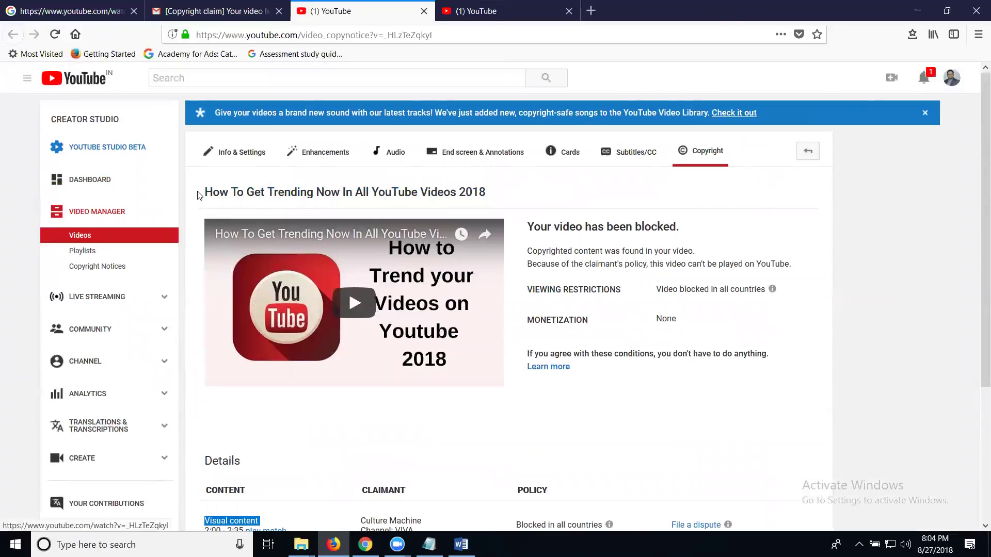
{"action": "left_click_drag", "start_coordinate": [202, 193], "coordinate": [500, 199]}
{"action": "left_click", "coordinate": [500, 199]}
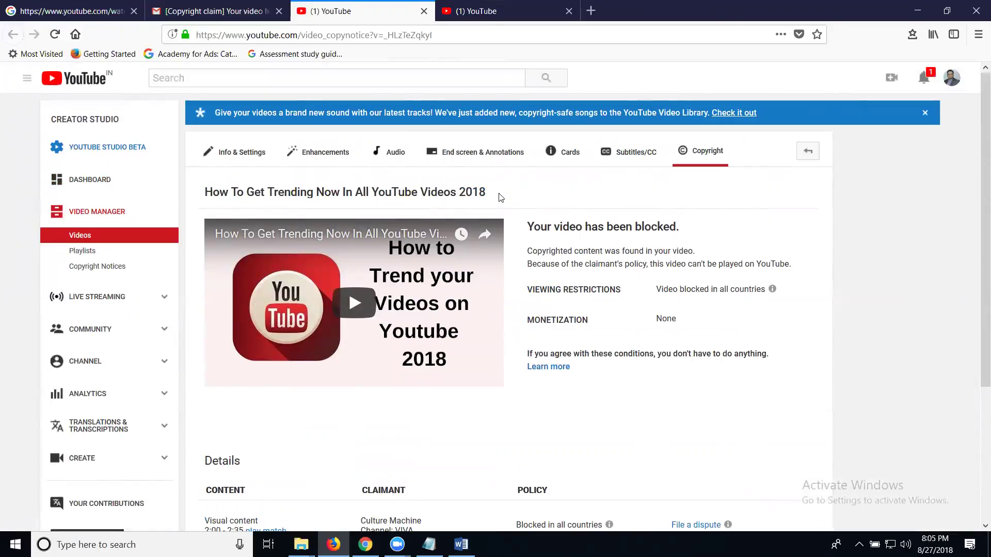
{"action": "triple_click", "coordinate": [486, 194]}
{"action": "key", "text": "ctrl+c"}
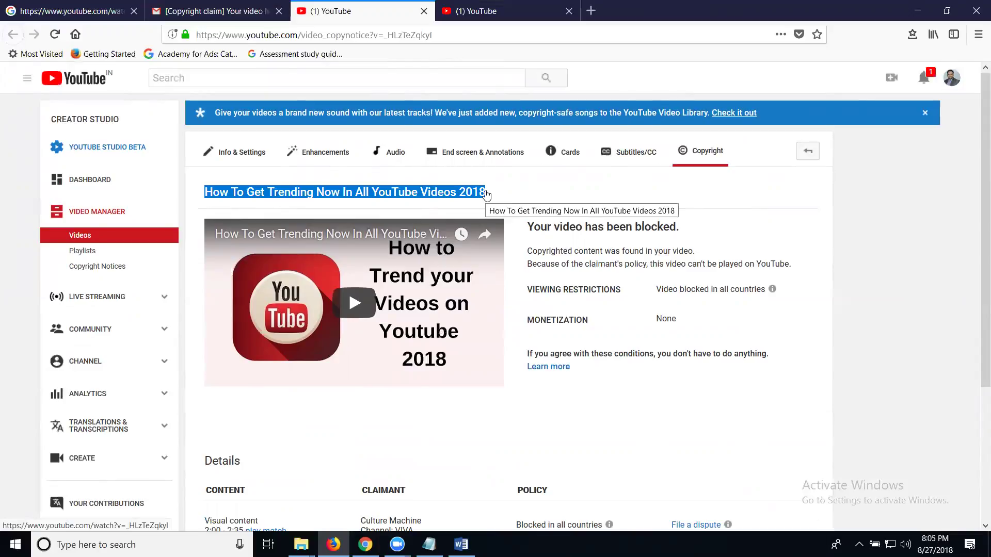
{"action": "left_click", "coordinate": [460, 545]}
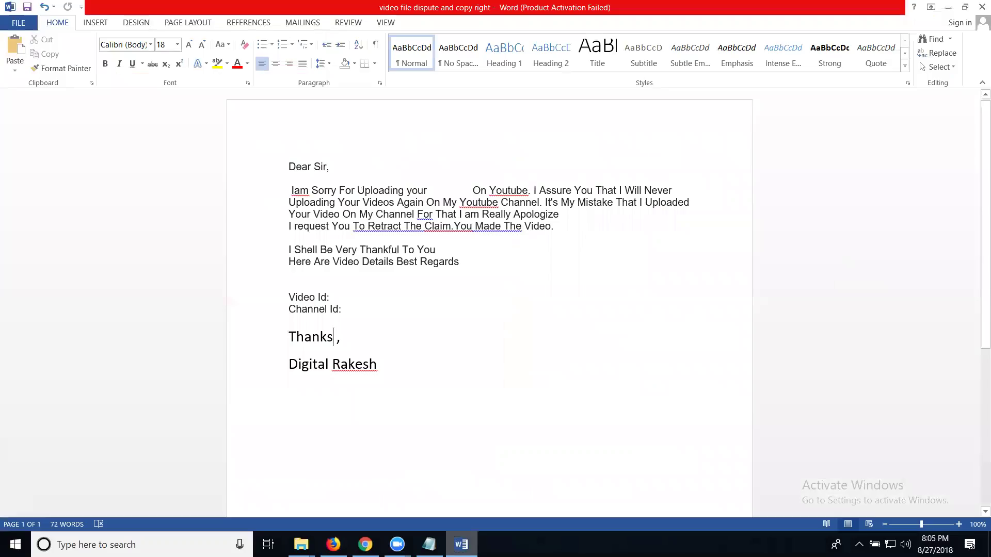
Step: Paste the video title as plain text after 'your' in the apology sentence
{"action": "left_click", "coordinate": [436, 190]}
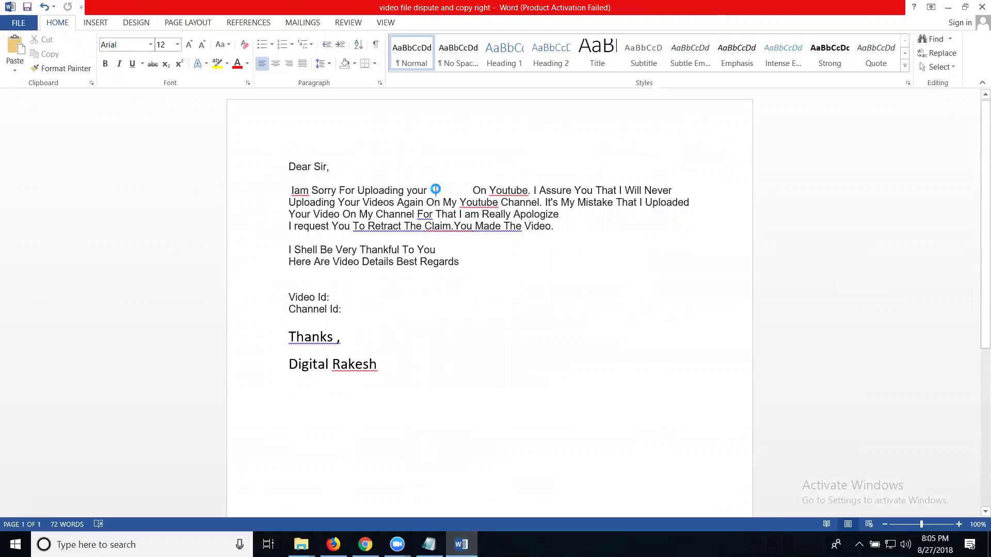
{"action": "key", "text": "ctrl+v"}
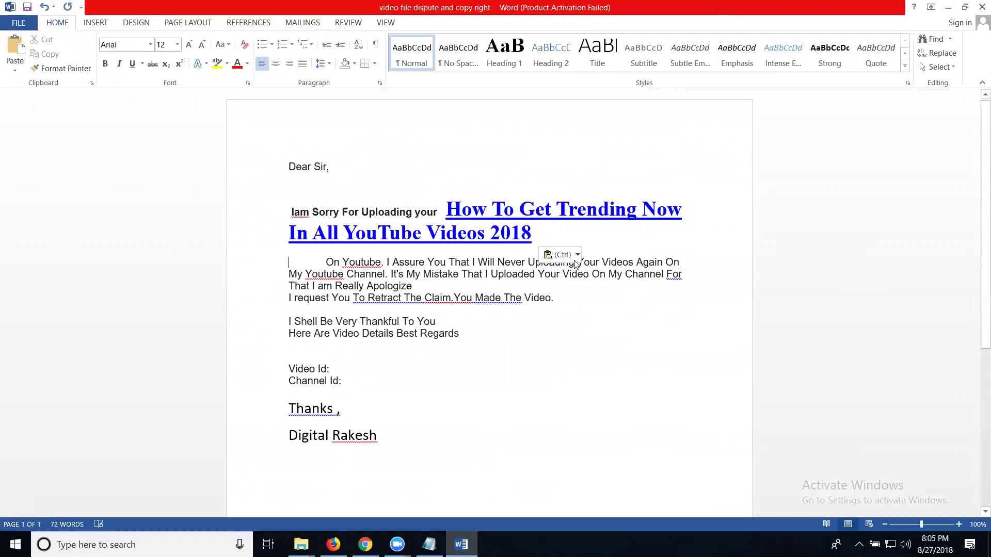
{"action": "left_click", "coordinate": [572, 255]}
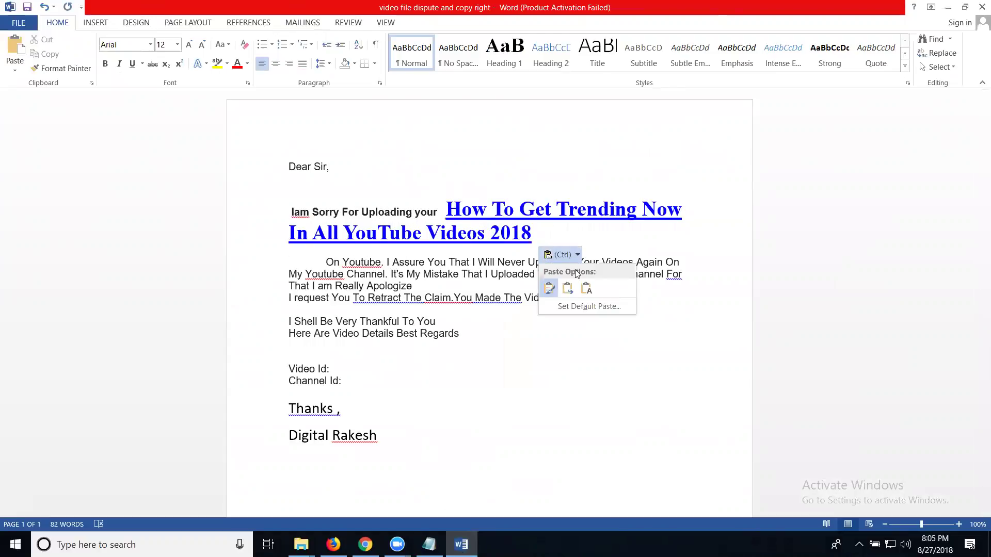
{"action": "left_click", "coordinate": [581, 287]}
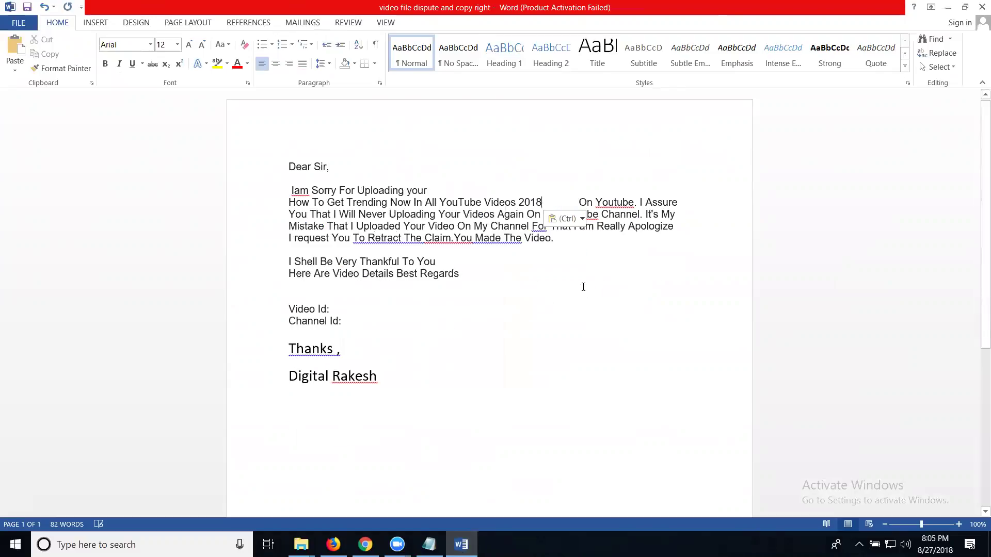
Step: Wrap the pasted title in quotation marks and remove the extra spaces
{"action": "left_click", "coordinate": [432, 190]}
{"action": "type", "text": "“"}
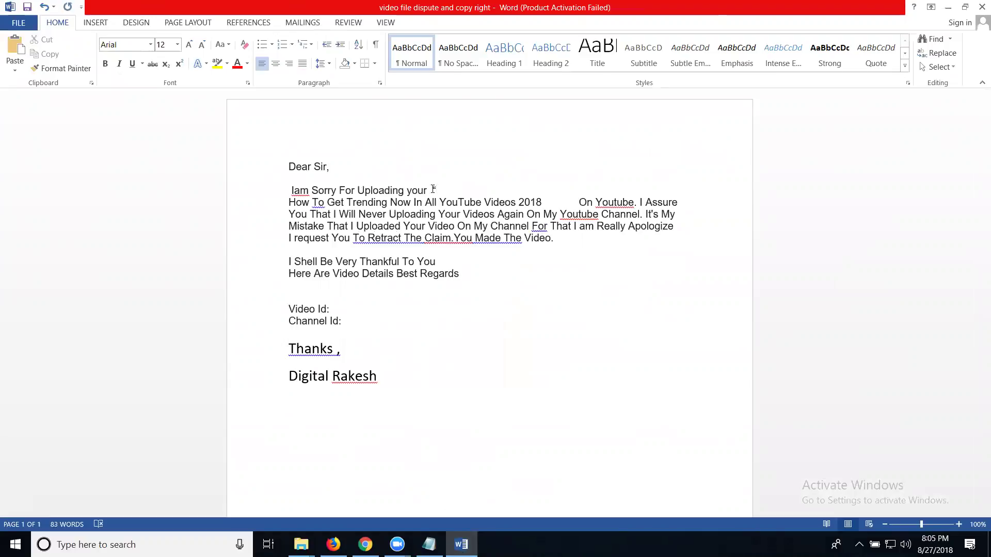
{"action": "key", "text": "Delete"}
{"action": "type", "text": "“"}
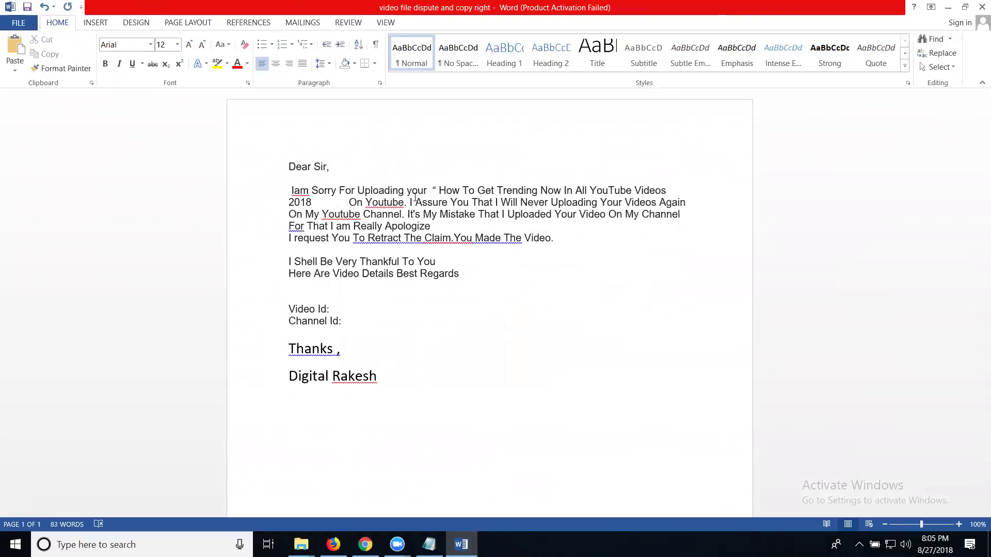
{"action": "left_click", "coordinate": [312, 202]}
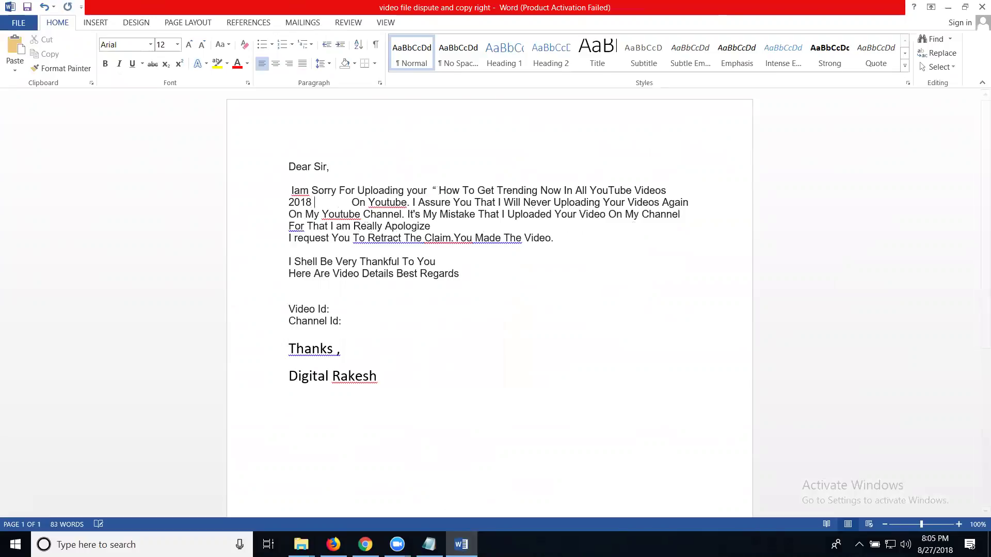
{"action": "type", "text": "“"}
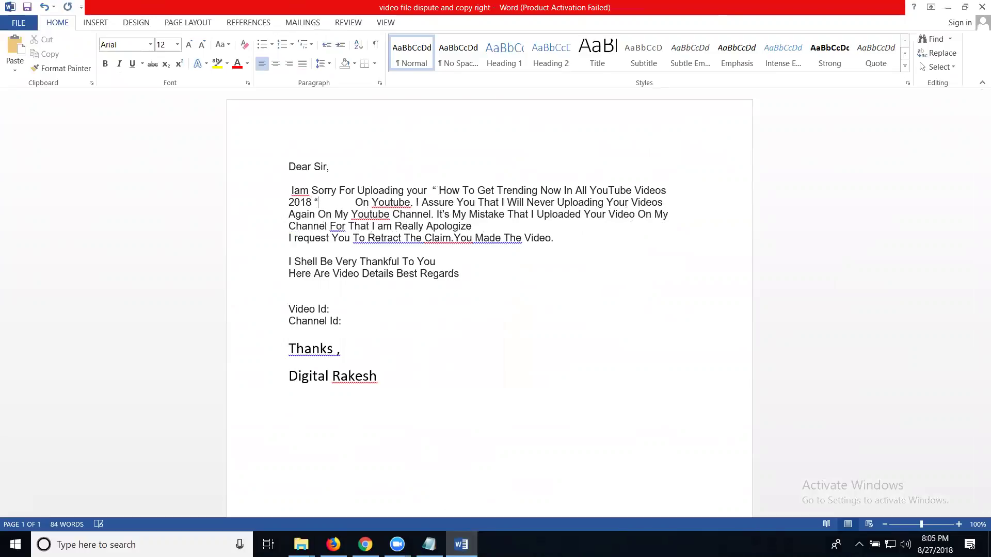
{"action": "key", "text": "Delete"}
{"action": "key", "text": "Delete"}
{"action": "key", "text": "Delete"}
{"action": "key", "text": "Delete"}
{"action": "key", "text": "Delete"}
{"action": "key", "text": "Delete"}
{"action": "key", "text": "Delete"}
{"action": "key", "text": "Delete"}
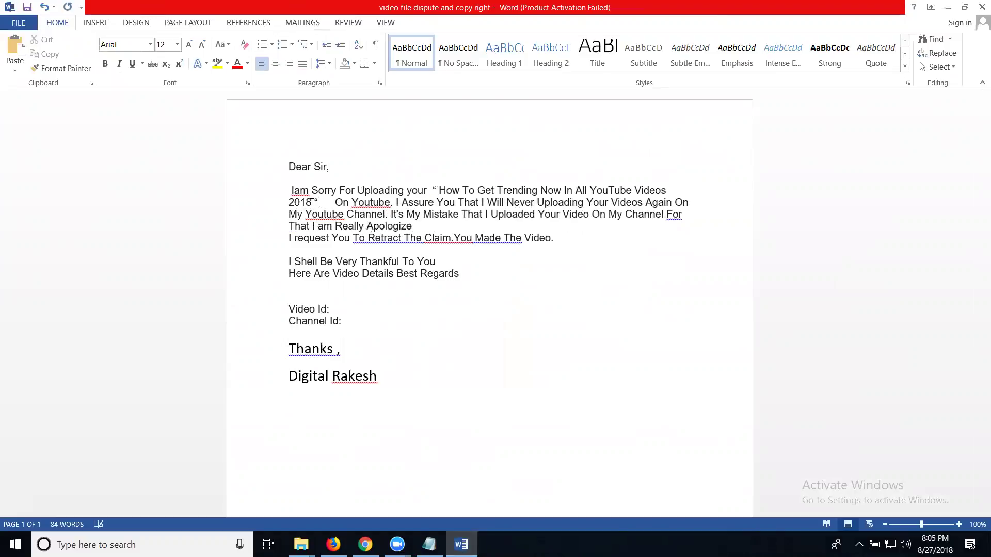
{"action": "key", "text": "Delete"}
{"action": "key", "text": "Delete"}
{"action": "key", "text": "Delete"}
{"action": "key", "text": "Delete"}
{"action": "key", "text": "Delete"}
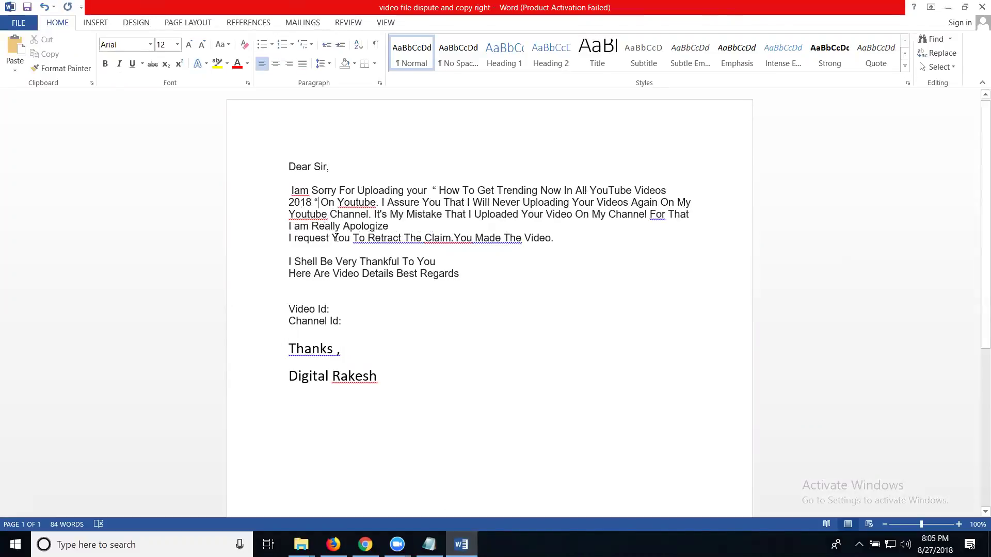
{"action": "left_click", "coordinate": [365, 545]}
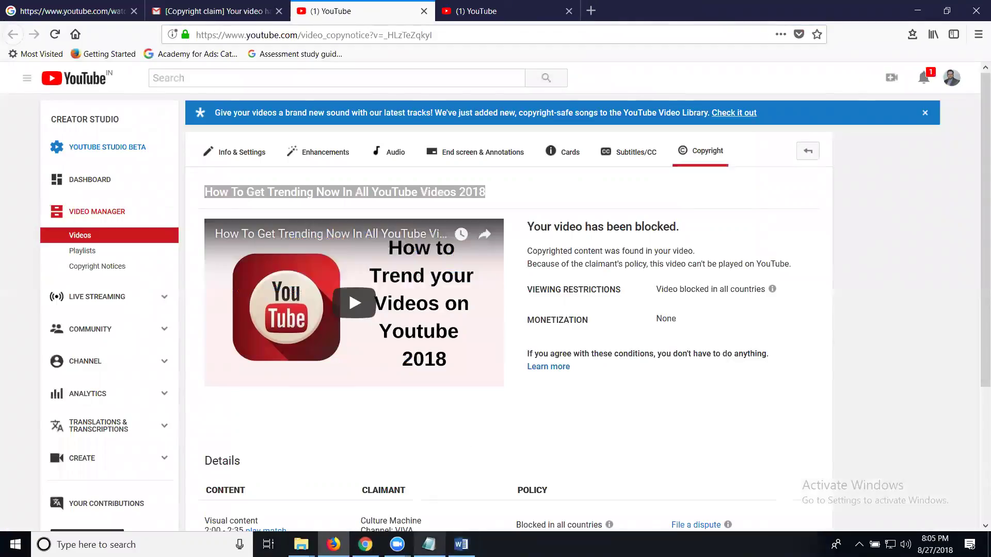
{"action": "left_click", "coordinate": [461, 544]}
{"action": "left_click", "coordinate": [343, 320]}
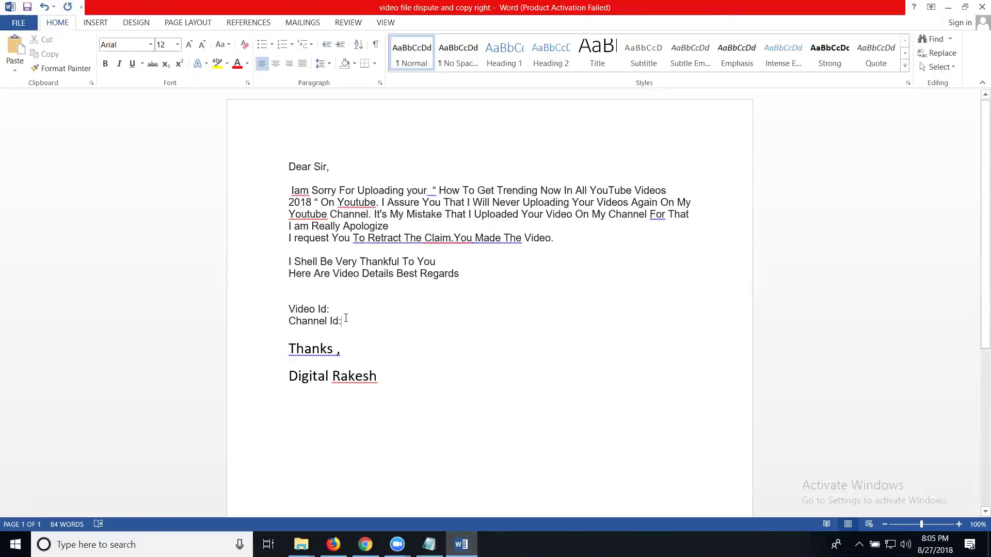
Step: Move the pasted video URL from the Channel Id line to the Video Id line
{"action": "type", "text": "https://www.youtube.com/watch?v=_HLzTeZqkyI"}
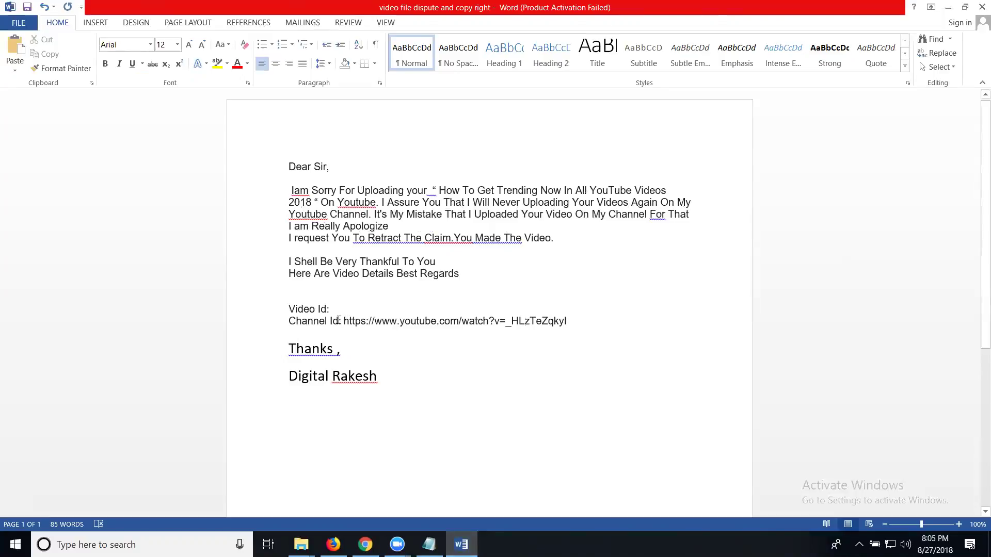
{"action": "left_click_drag", "start_coordinate": [344, 321], "coordinate": [578, 321]}
{"action": "key", "text": "ctrl+c"}
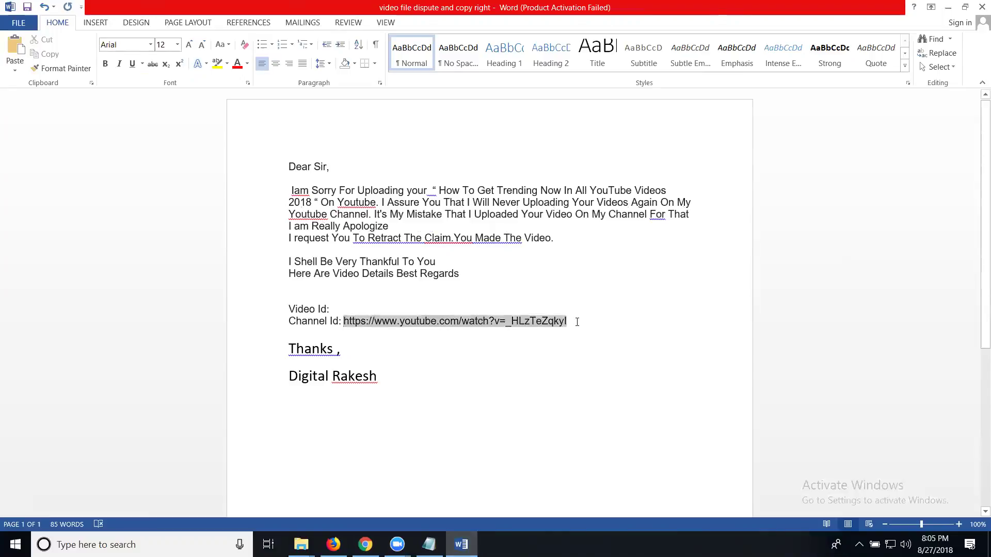
{"action": "key", "text": "Delete"}
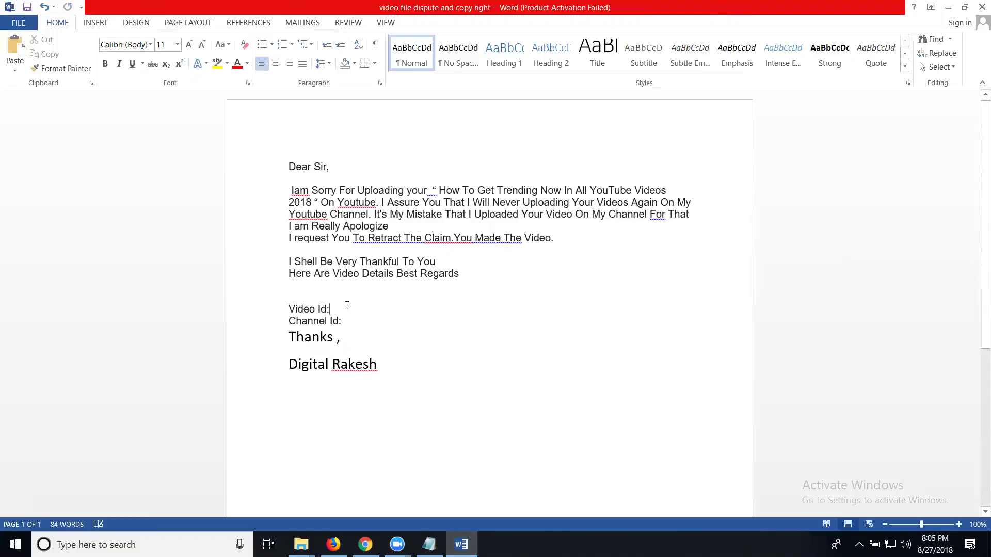
{"action": "key", "text": "ctrl+v"}
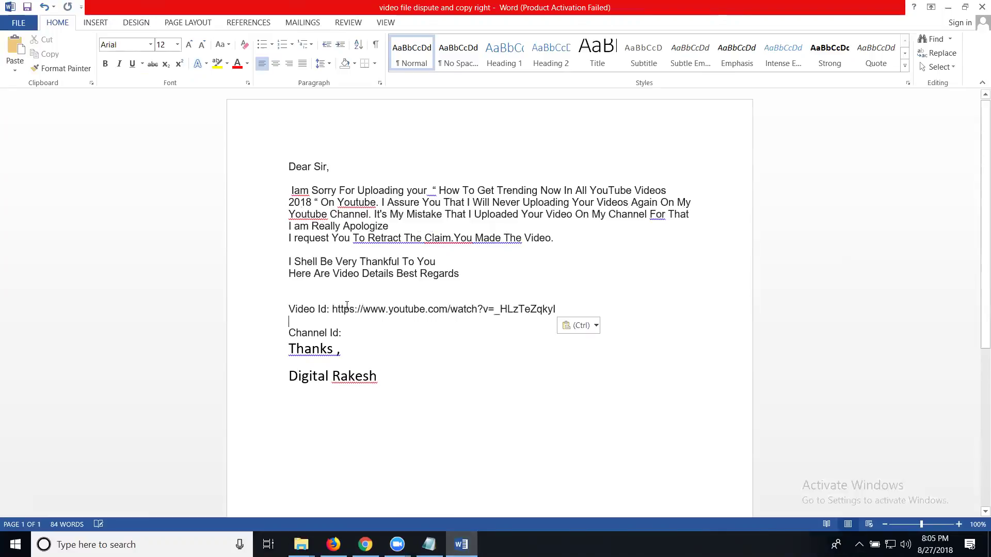
{"action": "left_click", "coordinate": [333, 544]}
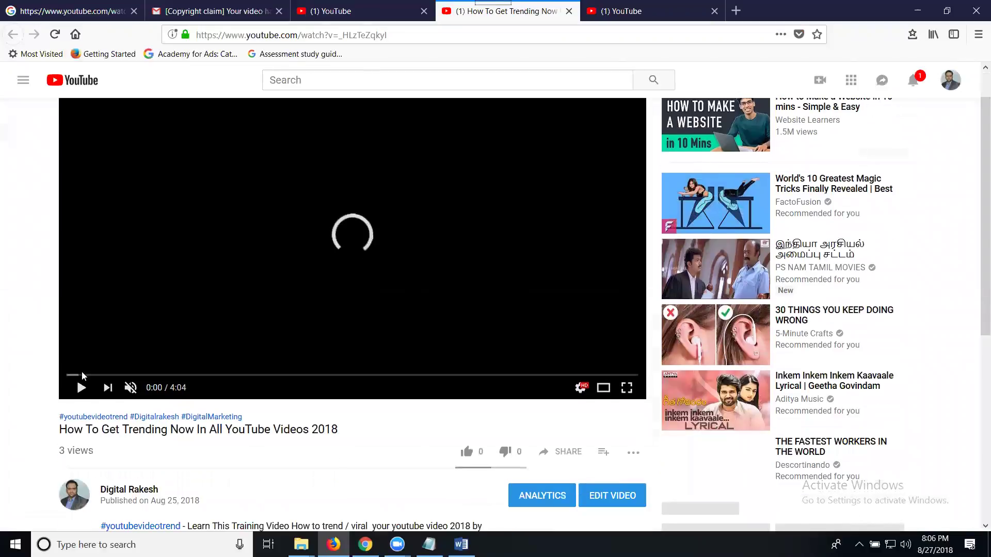
{"action": "scroll", "coordinate": [83, 376], "scroll_direction": "down", "scroll_amount": 2}
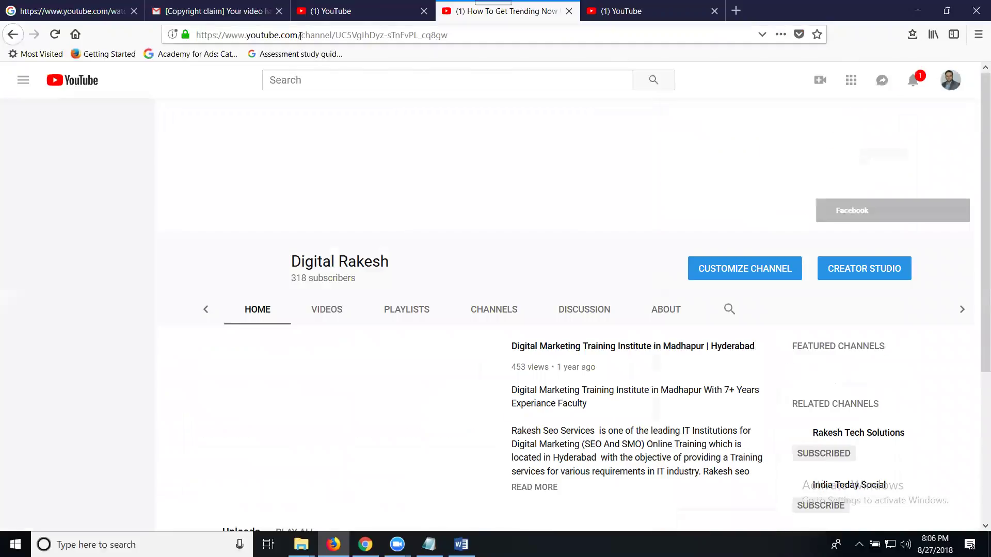
Step: Copy the Digital Rakesh channel page's web address and close the channel tab
{"action": "left_click", "coordinate": [505, 29]}
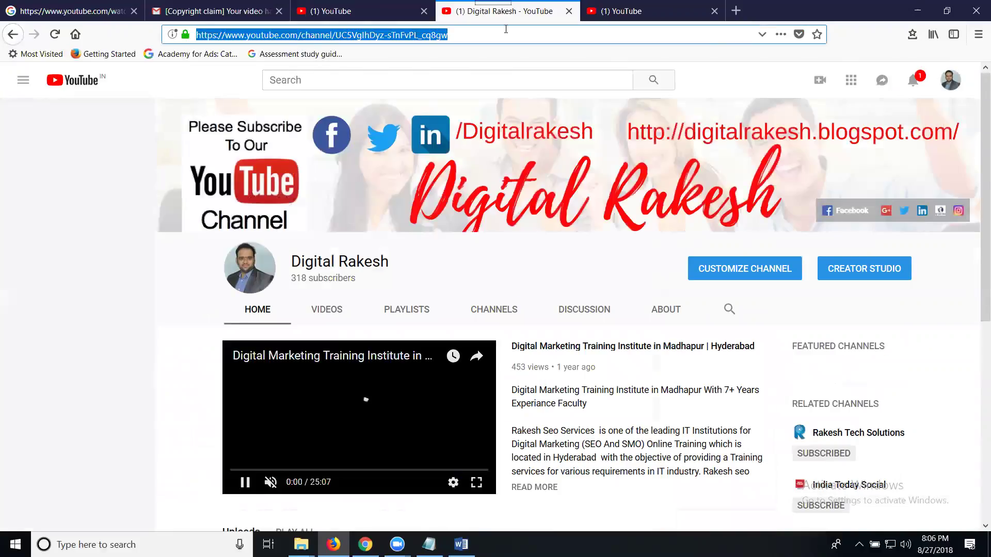
{"action": "left_click", "coordinate": [569, 11]}
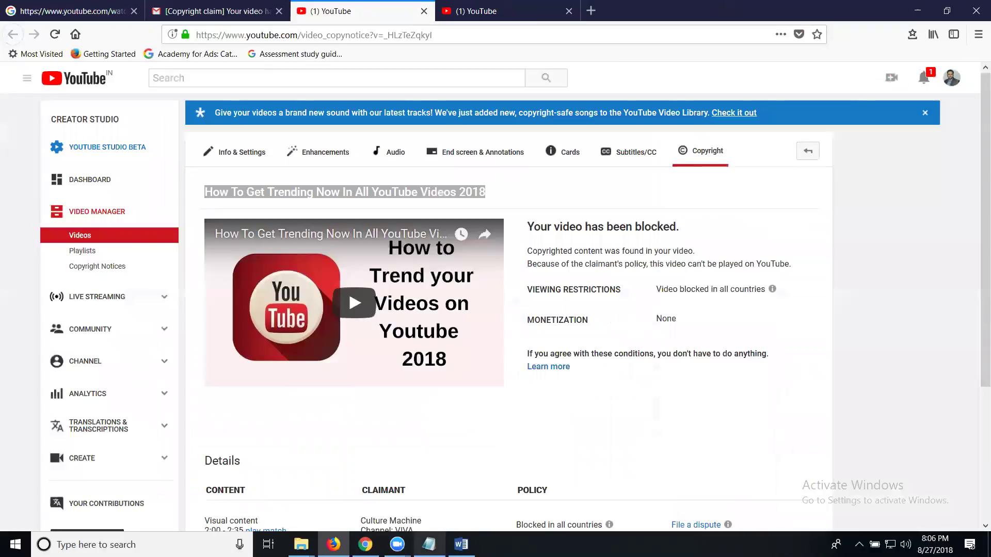
{"action": "left_click", "coordinate": [460, 544]}
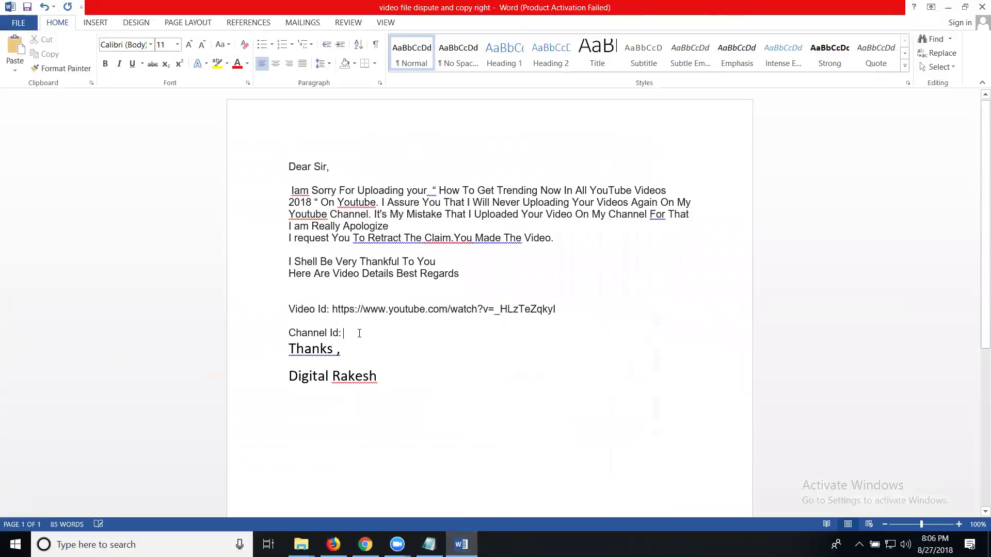
Step: Paste the channel link after Channel Id and copy the entire letter
{"action": "key", "text": "ctrl+v"}
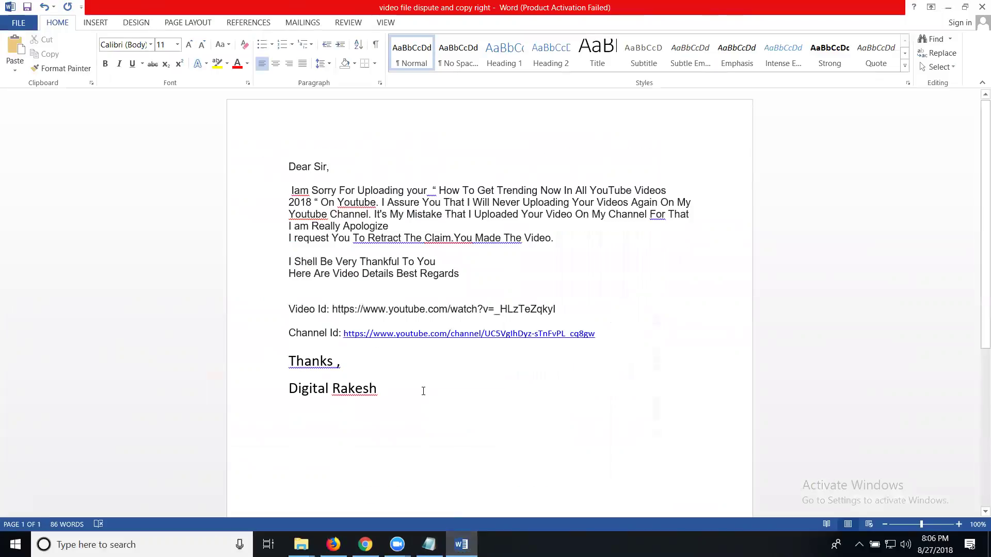
{"action": "left_click_drag", "start_coordinate": [381, 397], "coordinate": [287, 170]}
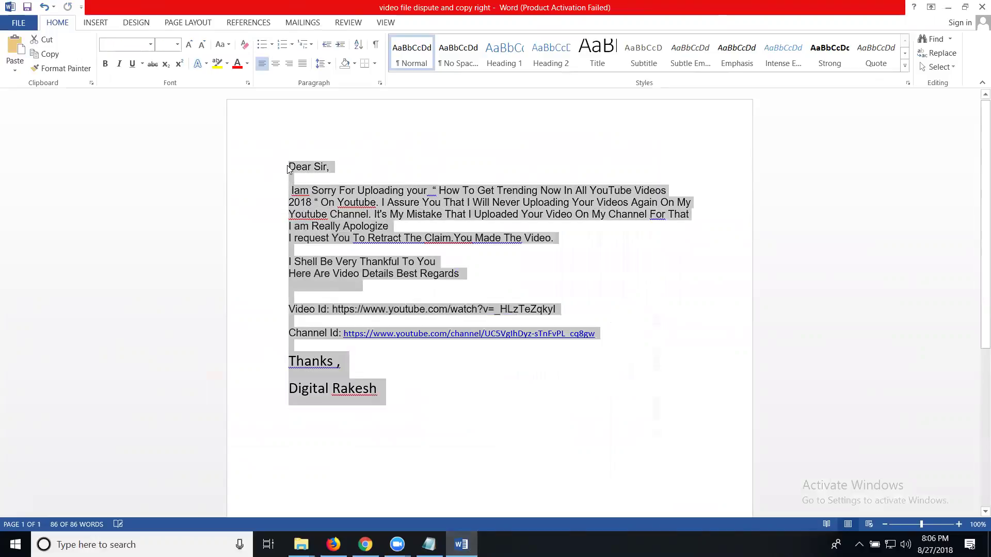
{"action": "left_click", "coordinate": [947, 7]}
{"action": "scroll", "coordinate": [465, 268], "scroll_direction": "down", "scroll_amount": 3}
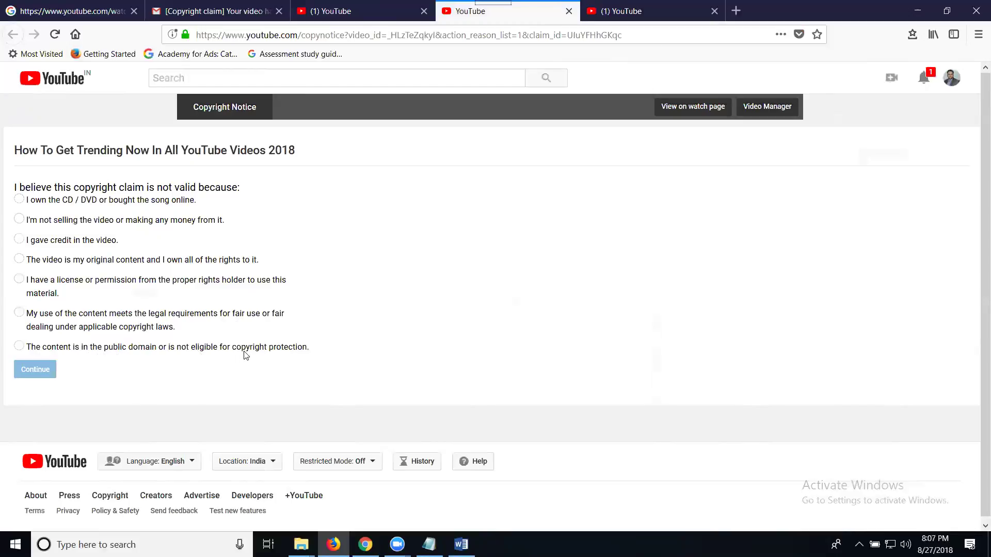
Step: Choose 'The content is in the public domain or is not eligible for copyright protection' as the dispute reason
{"action": "left_click", "coordinate": [20, 347]}
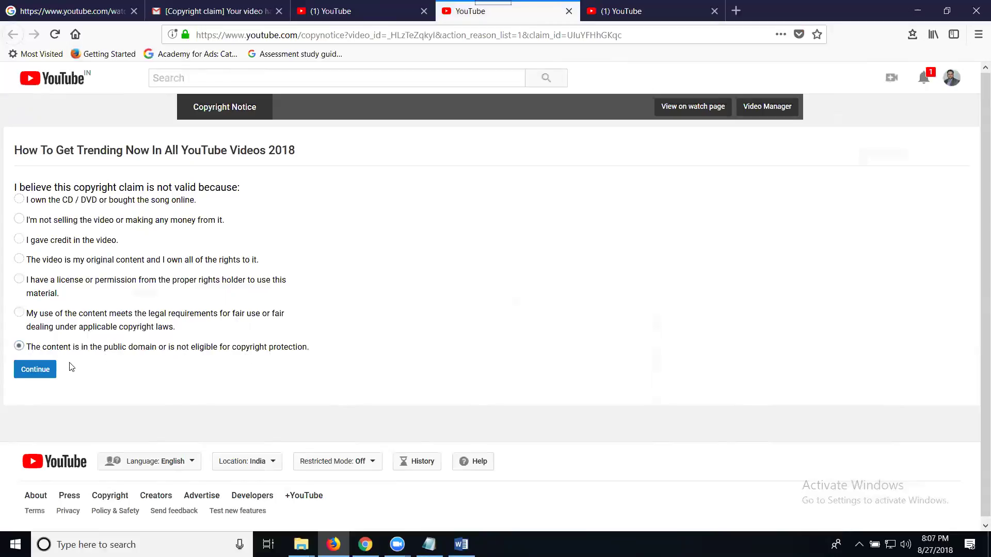
Step: Confirm the chosen dispute reason and that the content is ineligible for copyright
{"action": "left_click", "coordinate": [43, 369]}
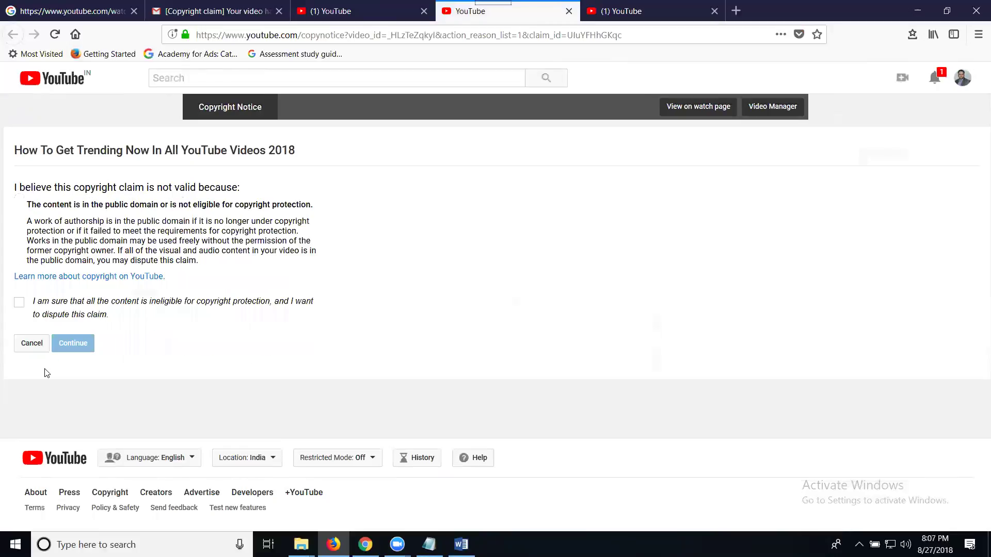
{"action": "left_click", "coordinate": [19, 304]}
{"action": "left_click", "coordinate": [75, 347]}
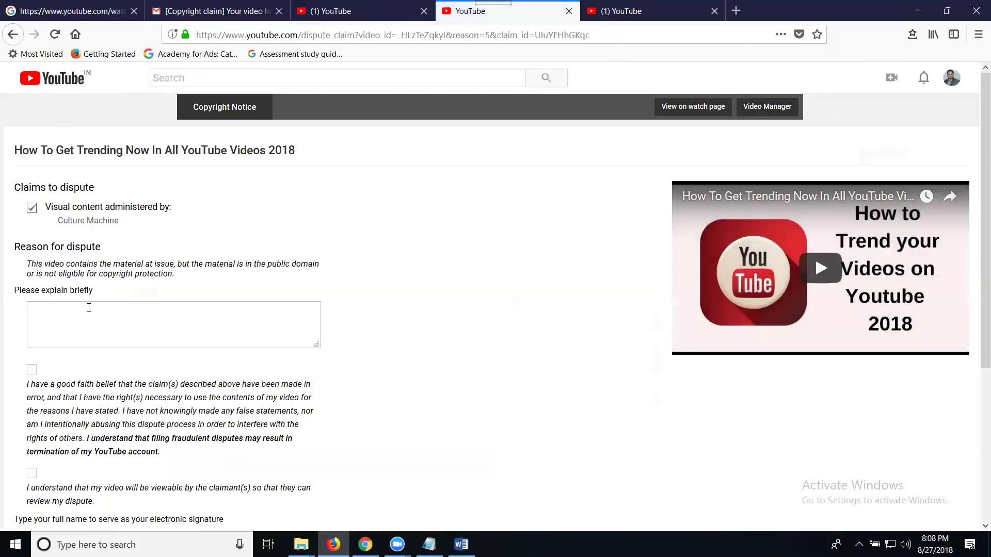
Step: Paste the retraction letter as the explanation and affirm the good-faith and claimant-viewing statements
{"action": "left_click", "coordinate": [89, 308]}
{"action": "key", "text": "ctrl+v"}
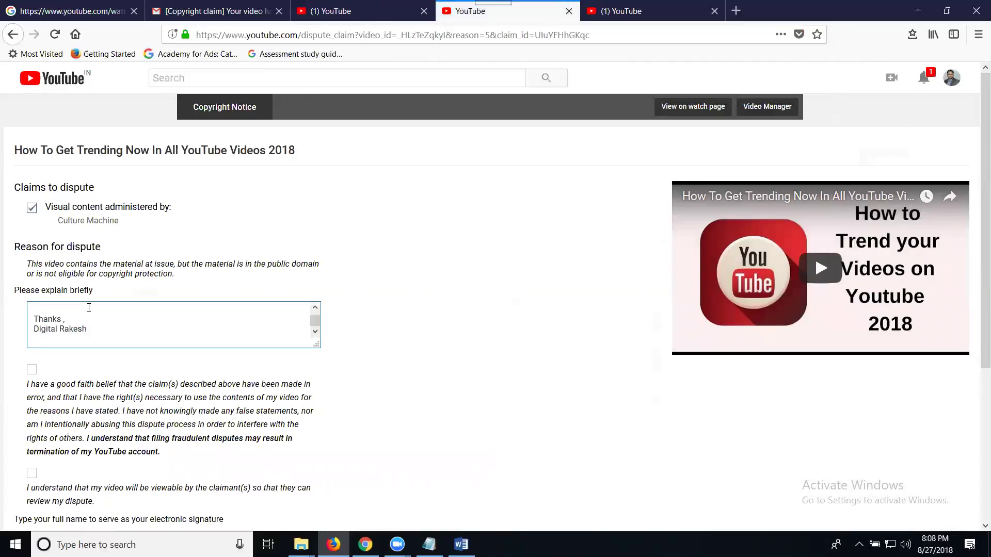
{"action": "scroll", "coordinate": [1, 298], "scroll_direction": "down", "scroll_amount": 5}
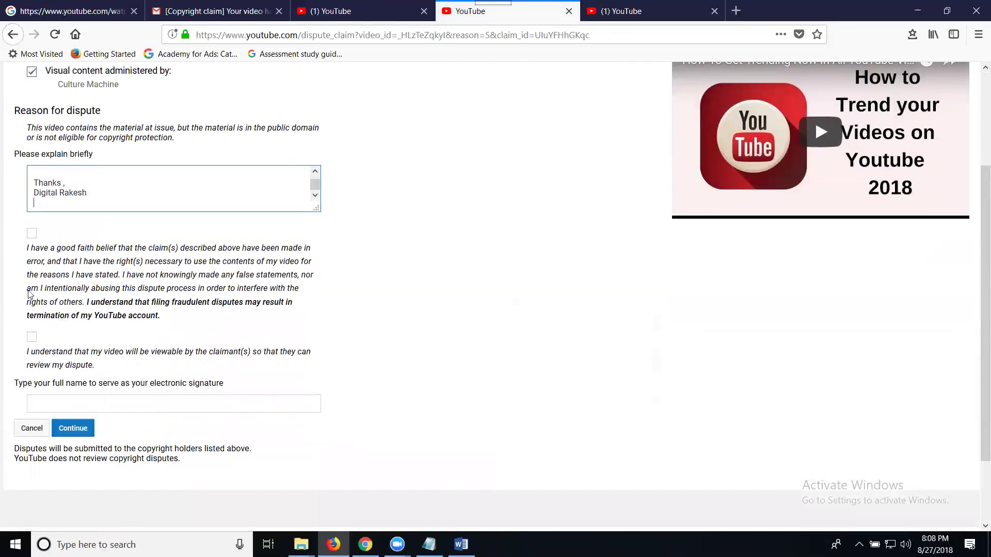
{"action": "left_click", "coordinate": [32, 234]}
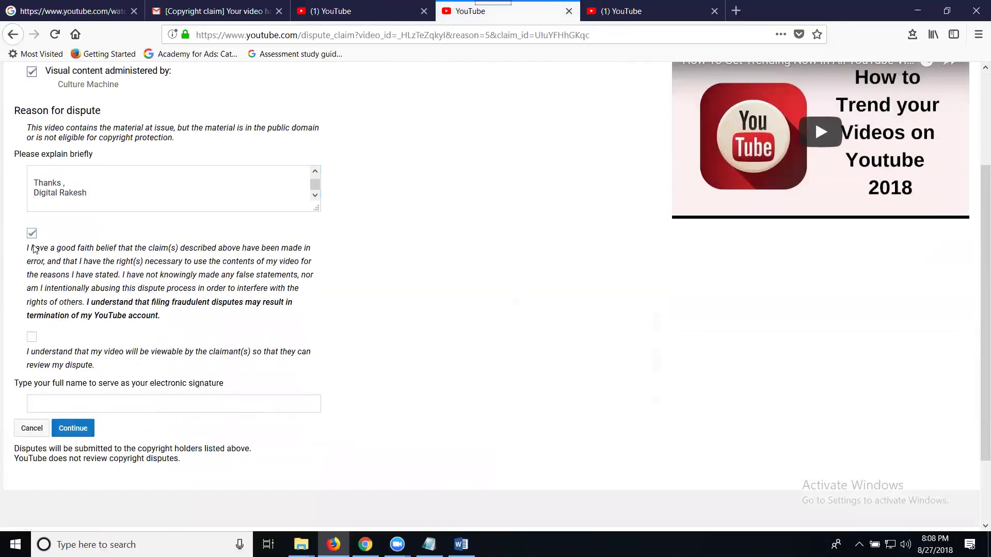
{"action": "left_click", "coordinate": [31, 336]}
Step: Paste the full name as the electronic signature and proceed to the review page
{"action": "left_click_drag", "start_coordinate": [97, 193], "coordinate": [29, 192]}
{"action": "key", "text": "ctrl+c"}
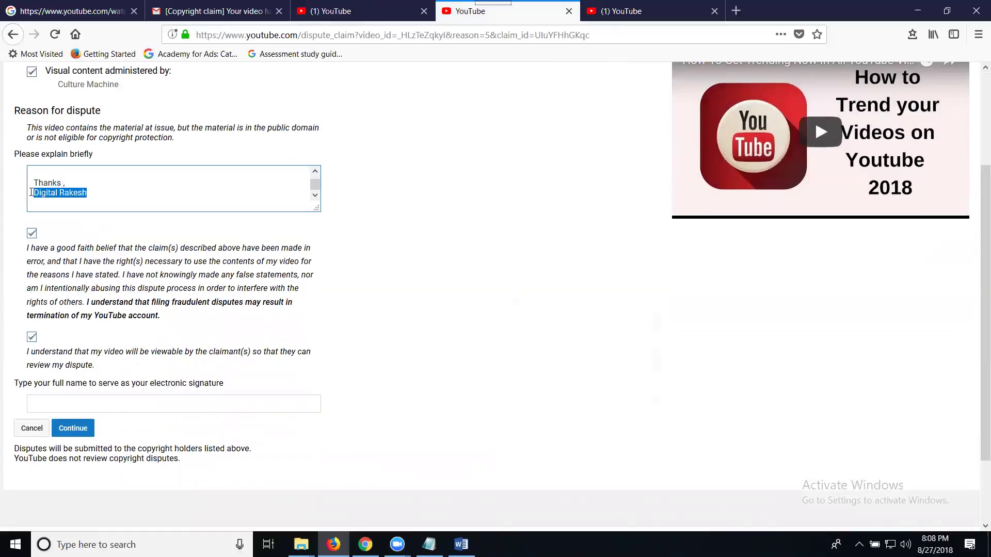
{"action": "left_click", "coordinate": [43, 403]}
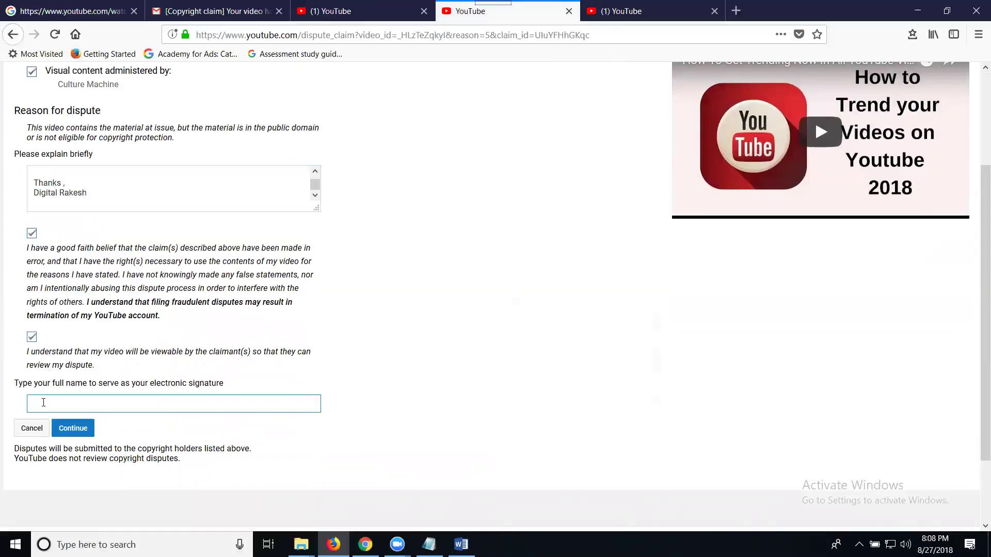
{"action": "key", "text": "ctrl+v"}
{"action": "left_click", "coordinate": [73, 429]}
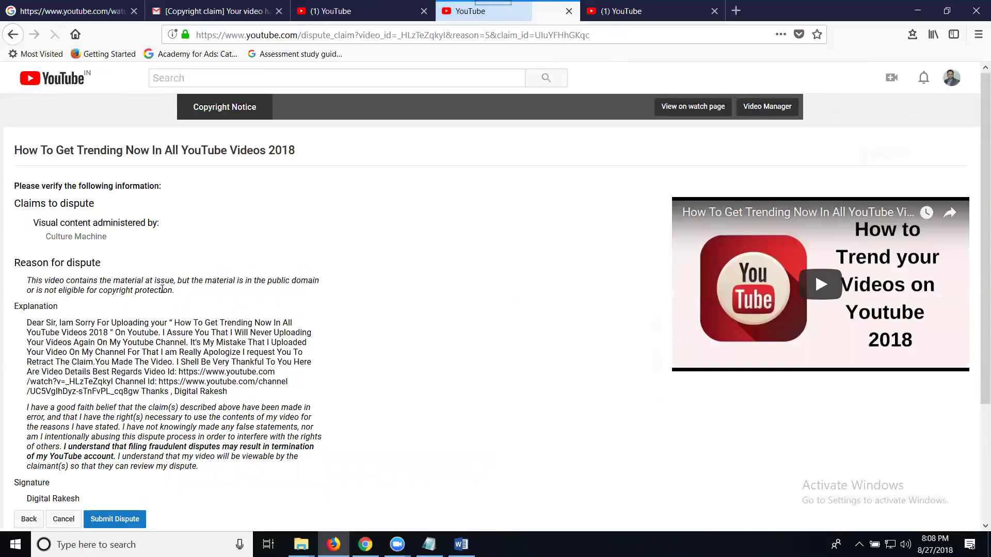
Step: Submit the dispute from the review page and confirm disputing the claim
{"action": "scroll", "coordinate": [335, 297], "scroll_direction": "down", "scroll_amount": 3}
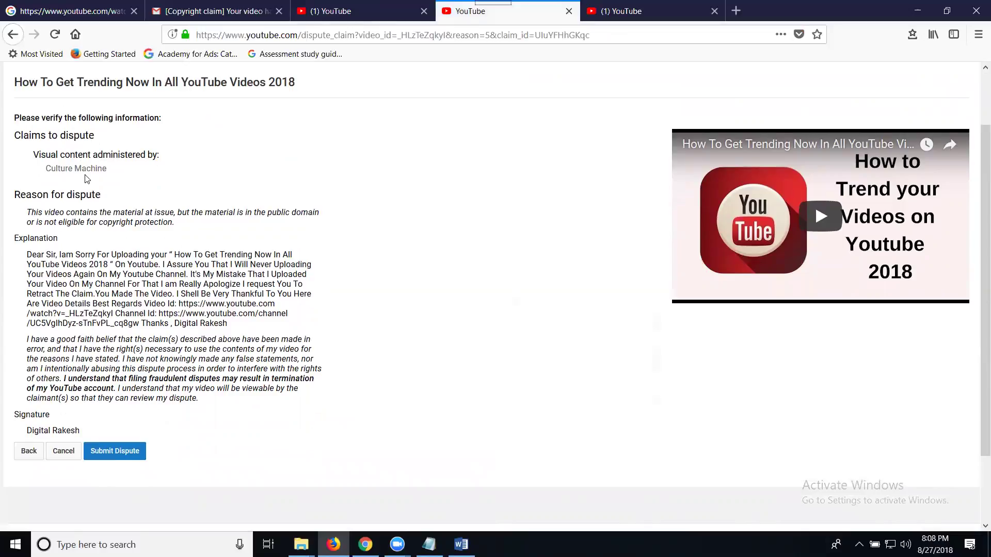
{"action": "left_click", "coordinate": [114, 453]}
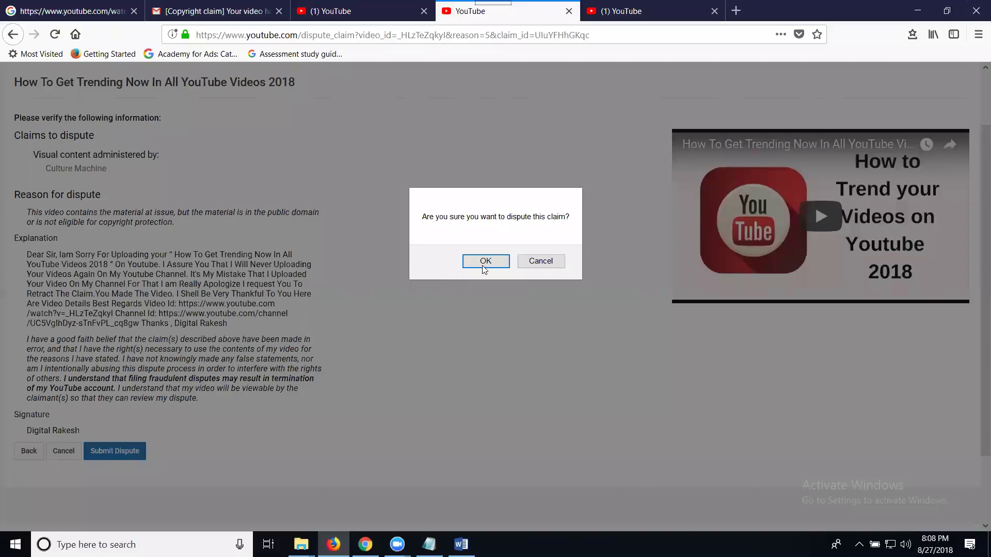
{"action": "left_click", "coordinate": [485, 261]}
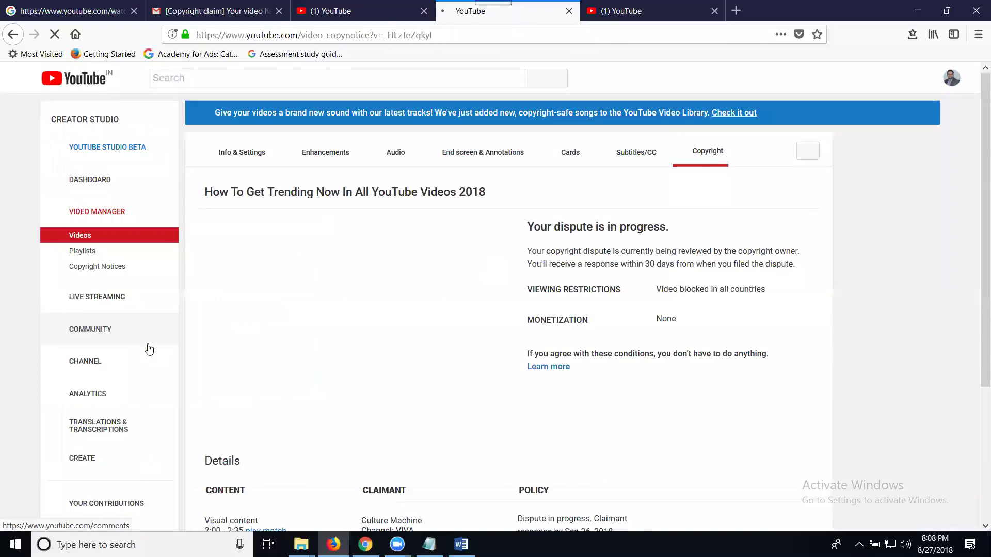
Step: Scroll to the Details table showing dispute in progress, claimant response due Sep 26, 2018
{"action": "scroll", "coordinate": [550, 289], "scroll_direction": "down", "scroll_amount": 5}
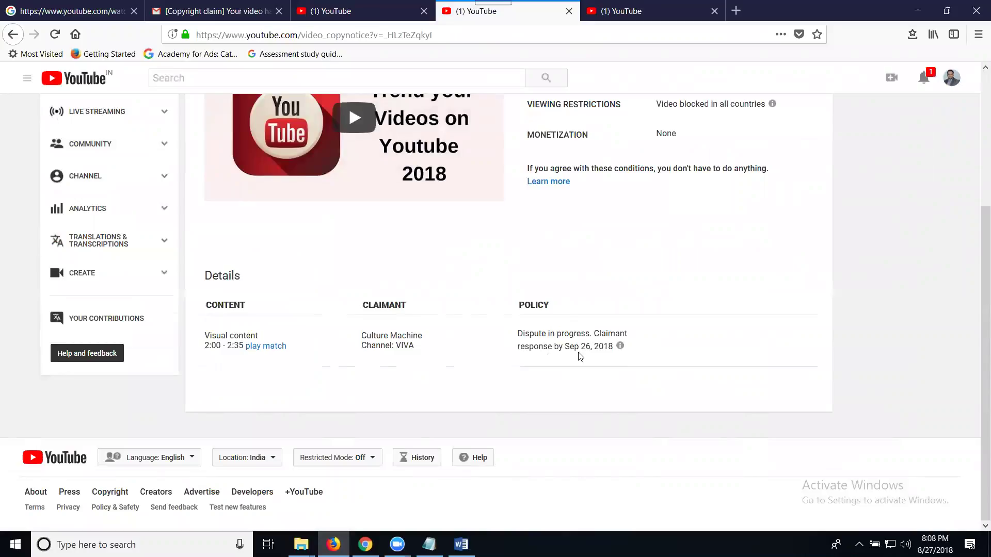
{"action": "left_click", "coordinate": [461, 544]}
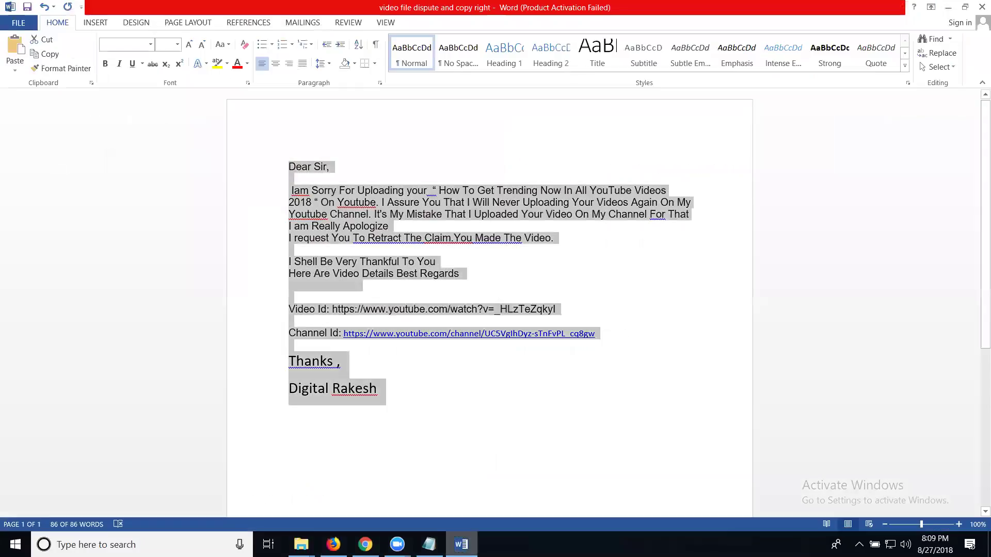
{"action": "left_click", "coordinate": [540, 400]}
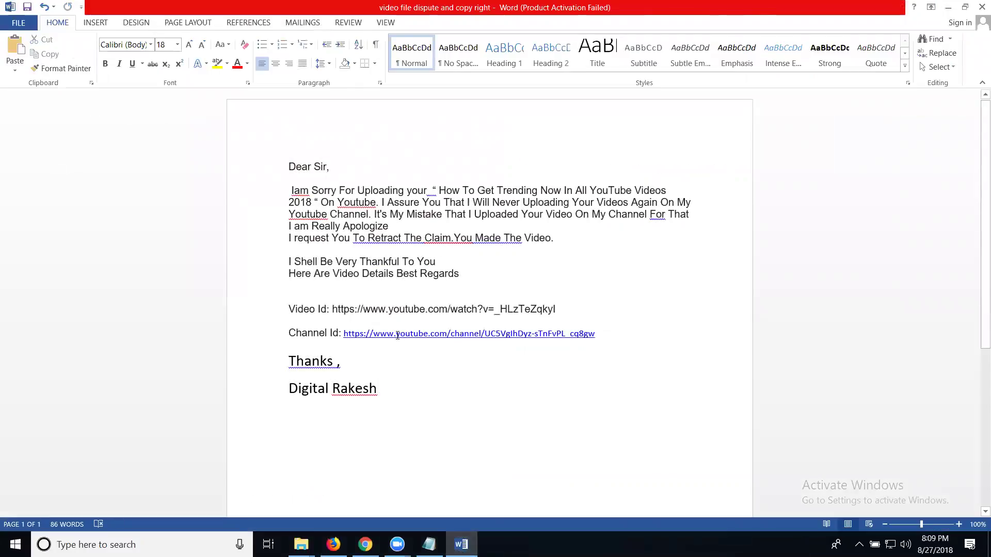